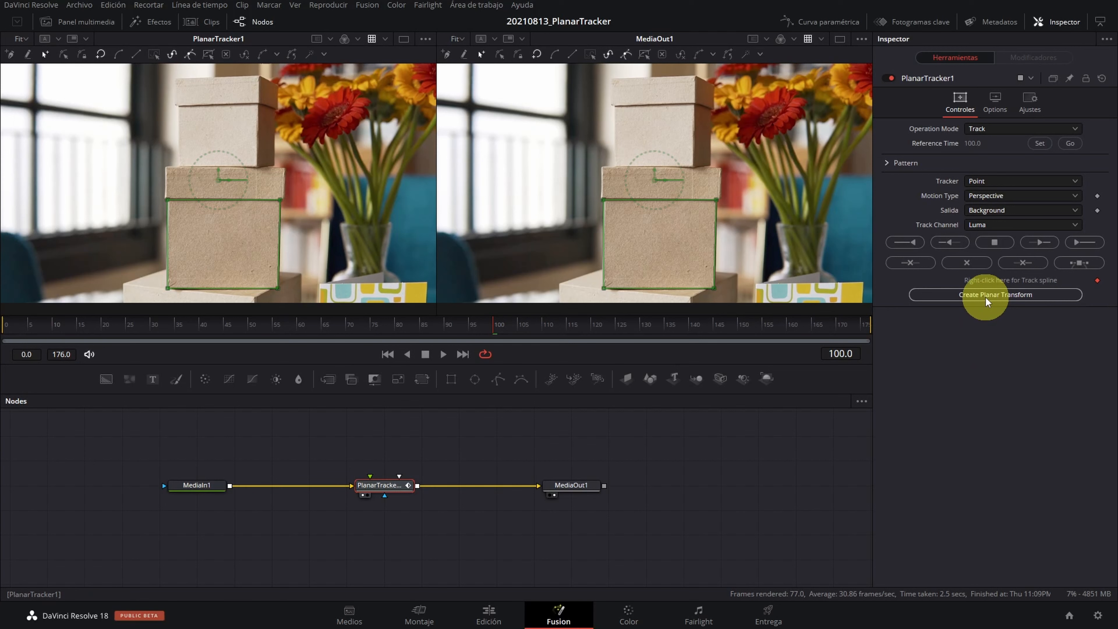
# Create a Planar Transform node from PlanarTracker1 and place it directly above the tracker node.
pyautogui.click(986, 295)
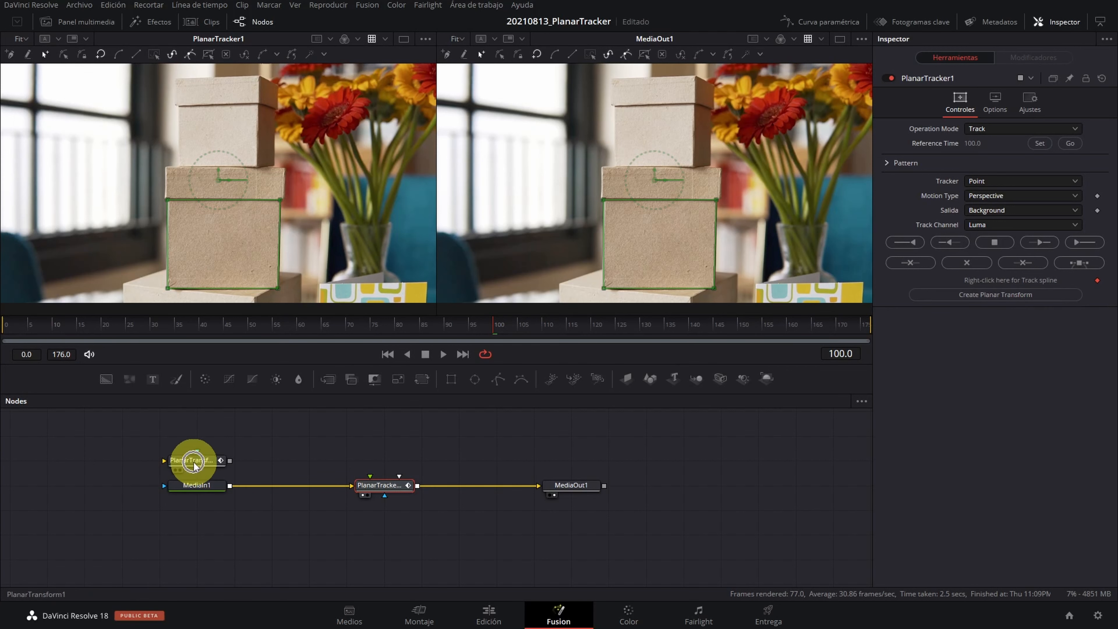
pyautogui.moveTo(196, 466); pyautogui.dragTo(410, 458)
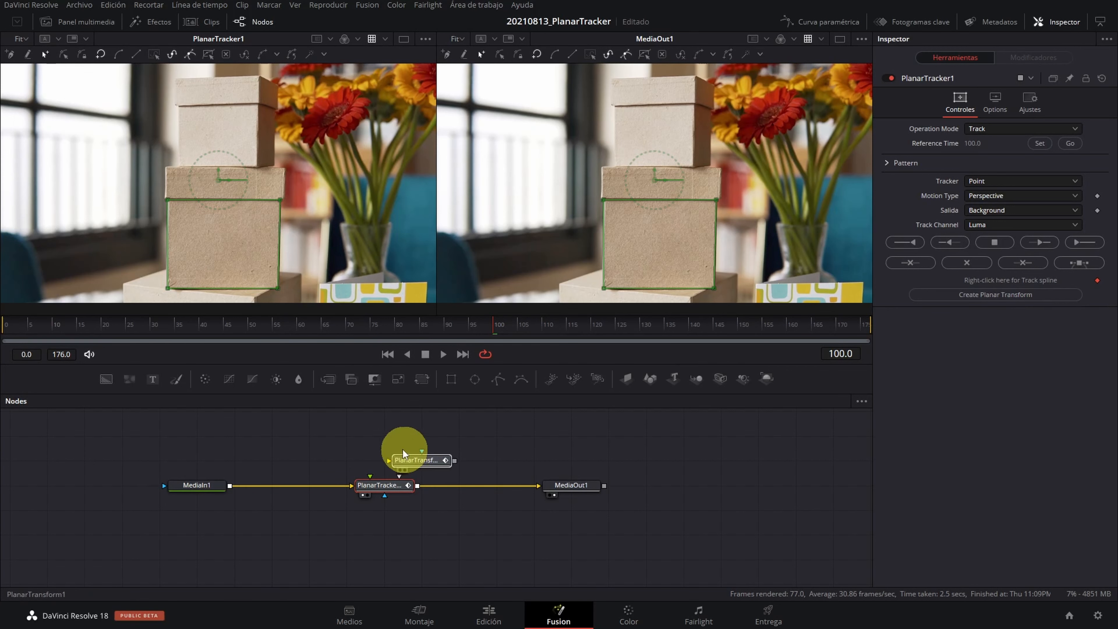
pyautogui.click(382, 438)
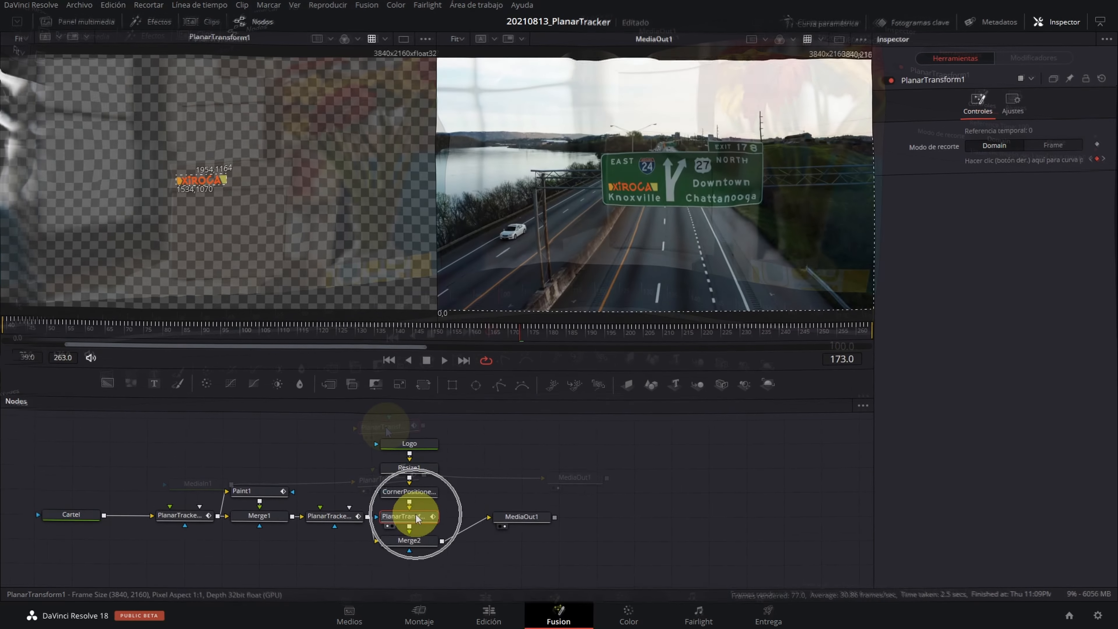
# Play back the road-sign composition to check how the logo follows the sign through its Planar Transform.
pyautogui.click(448, 360)
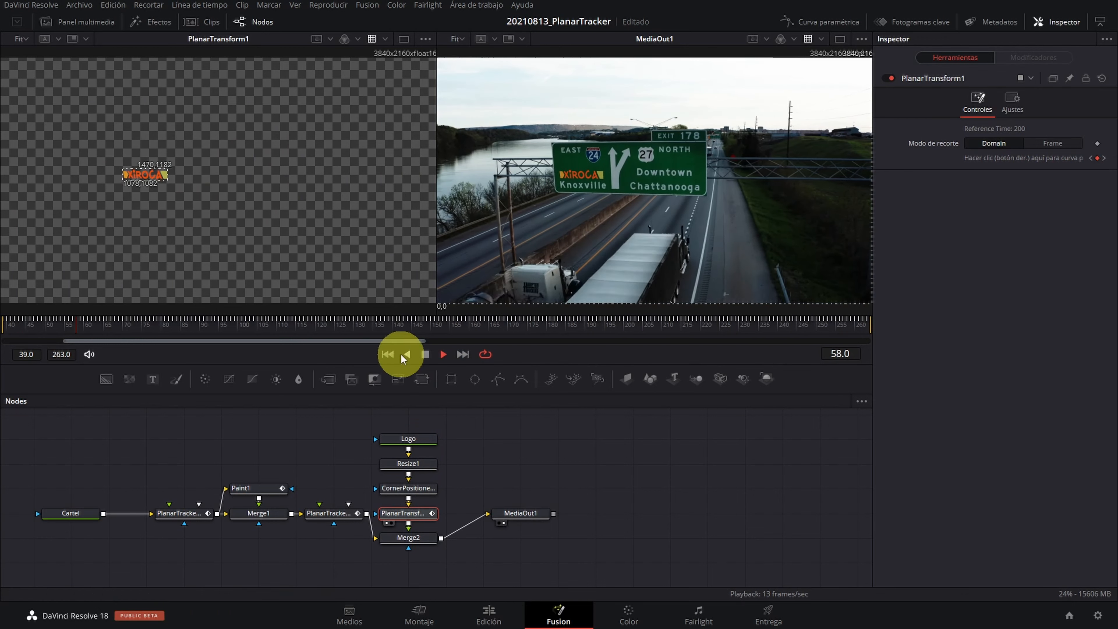
pyautogui.click(424, 358)
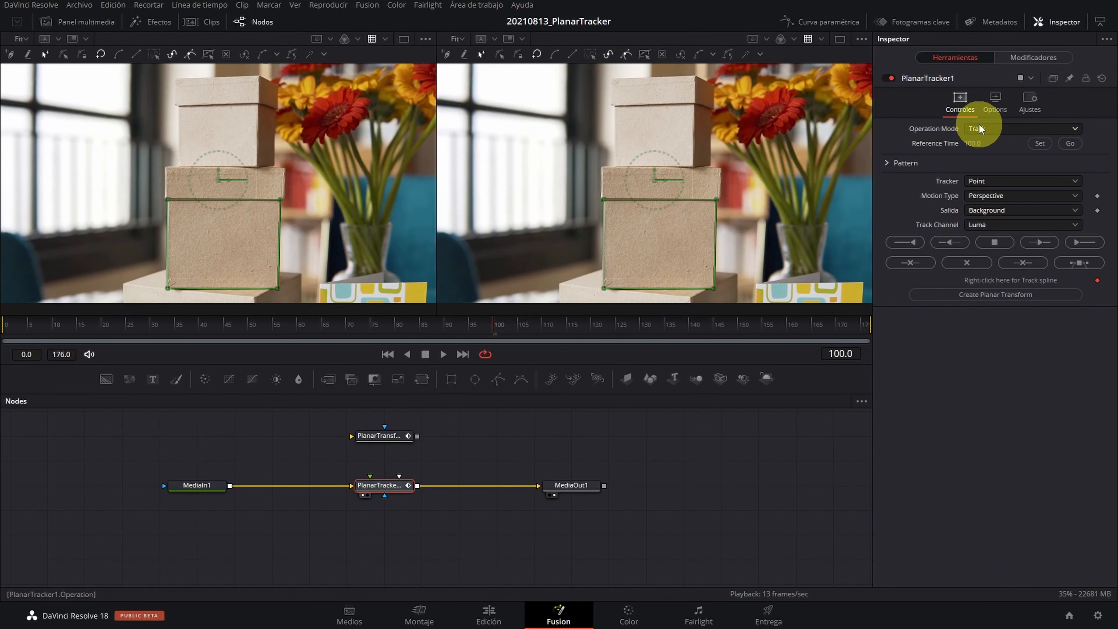
# Try Steady as the tracker's operation mode, then track the box's front face through to frame 176.
pyautogui.click(979, 128)
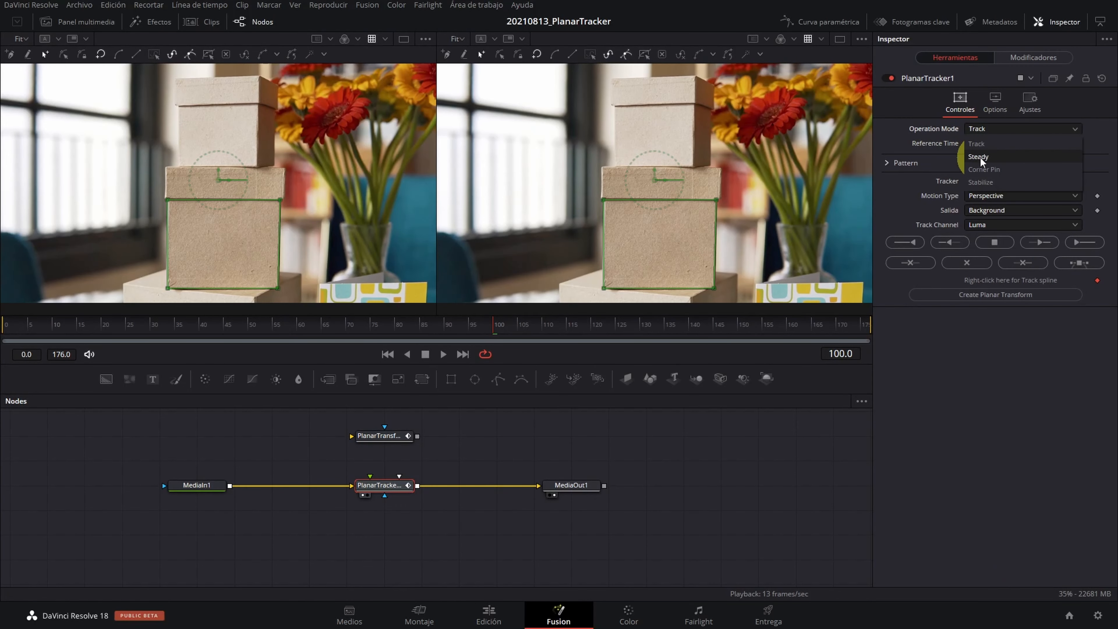
pyautogui.press('Escape')
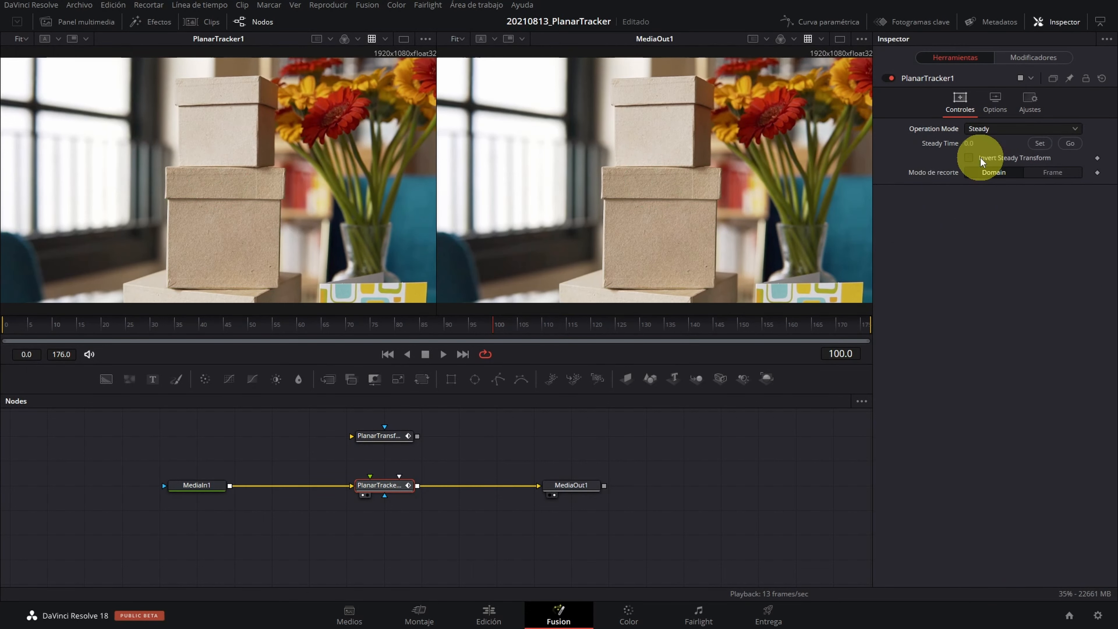
pyautogui.click(907, 244)
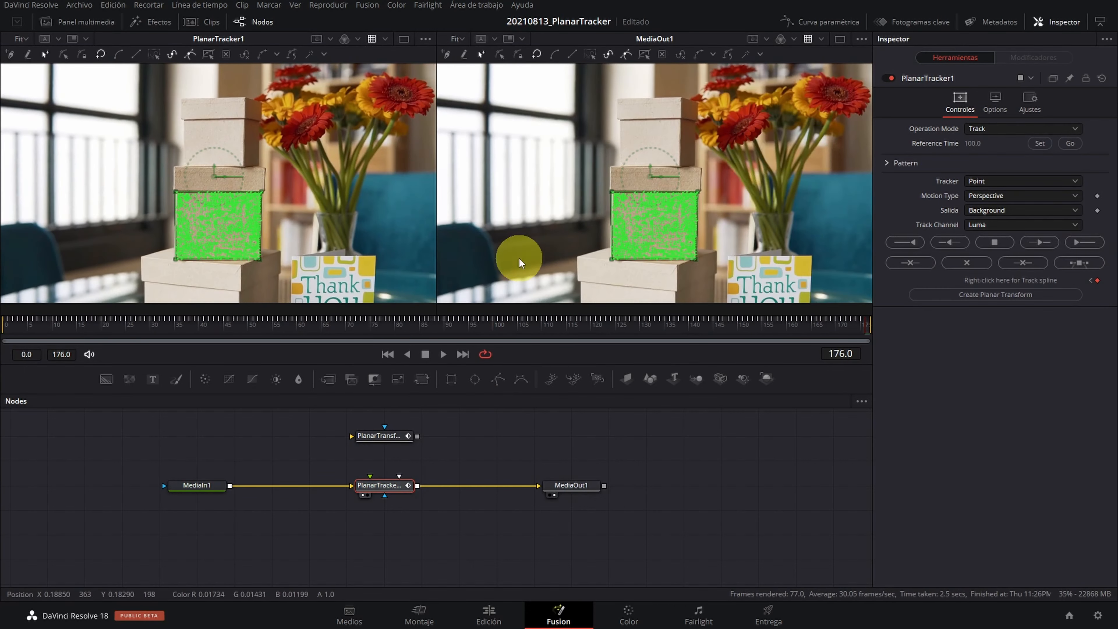
# Set PlanarTracker1's operation mode to Steady and play the clip to check the stabilised box.
pyautogui.click(985, 128)
pyautogui.click(986, 145)
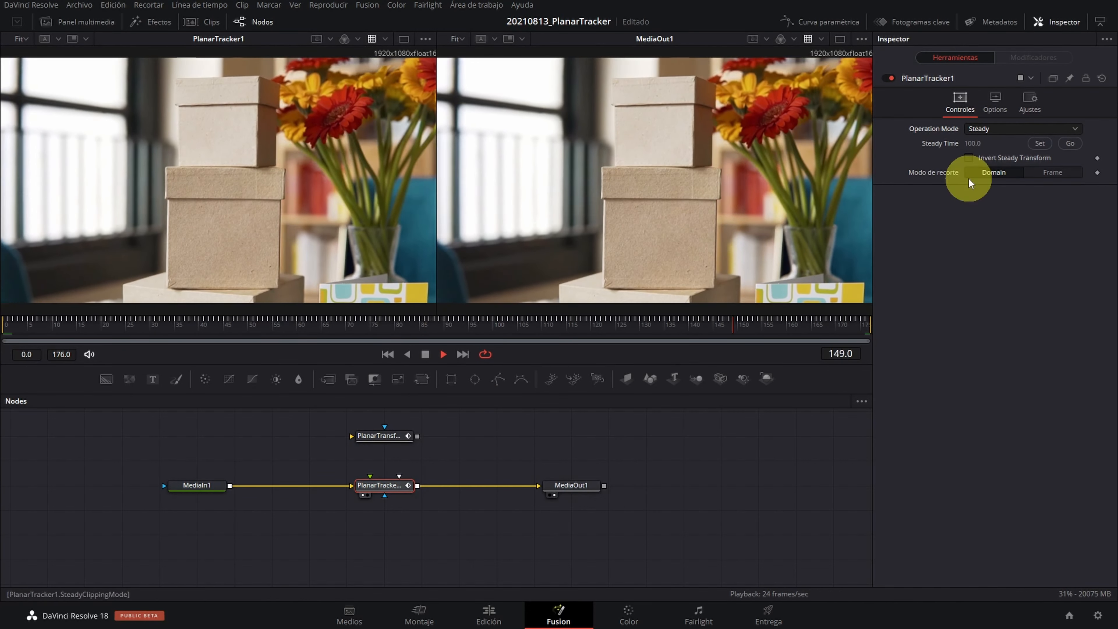
pyautogui.click(425, 354)
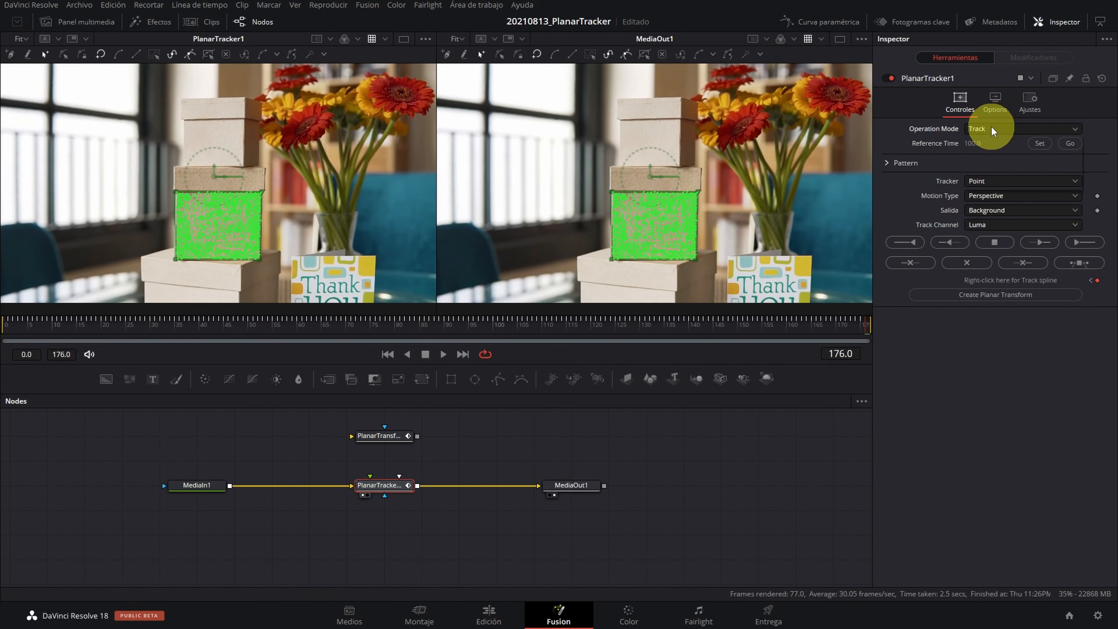
pyautogui.click(992, 127)
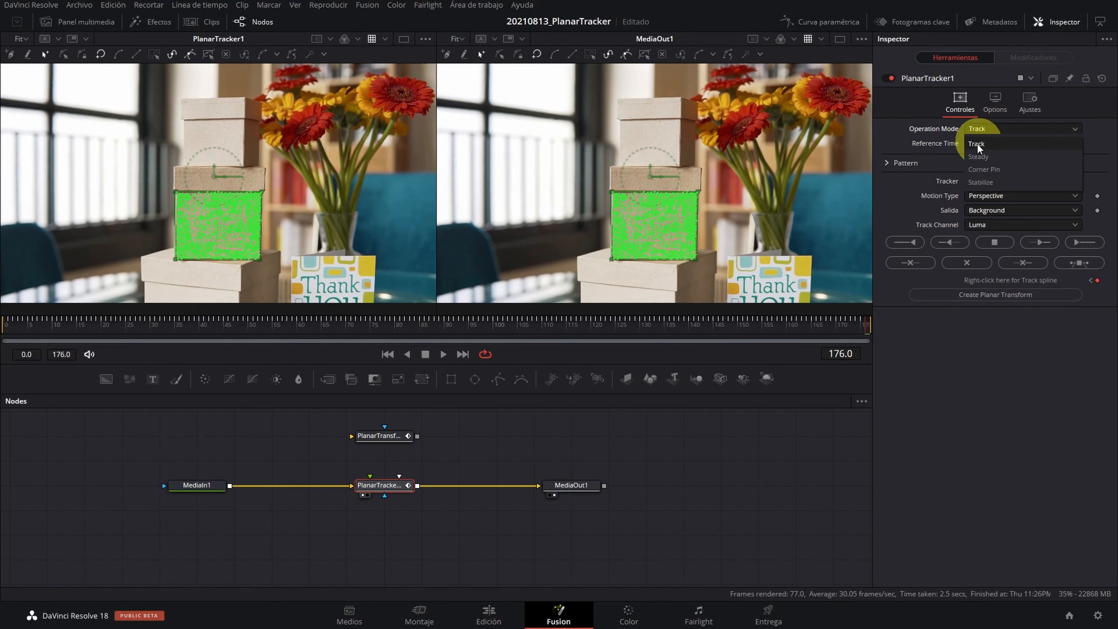
pyautogui.click(977, 156)
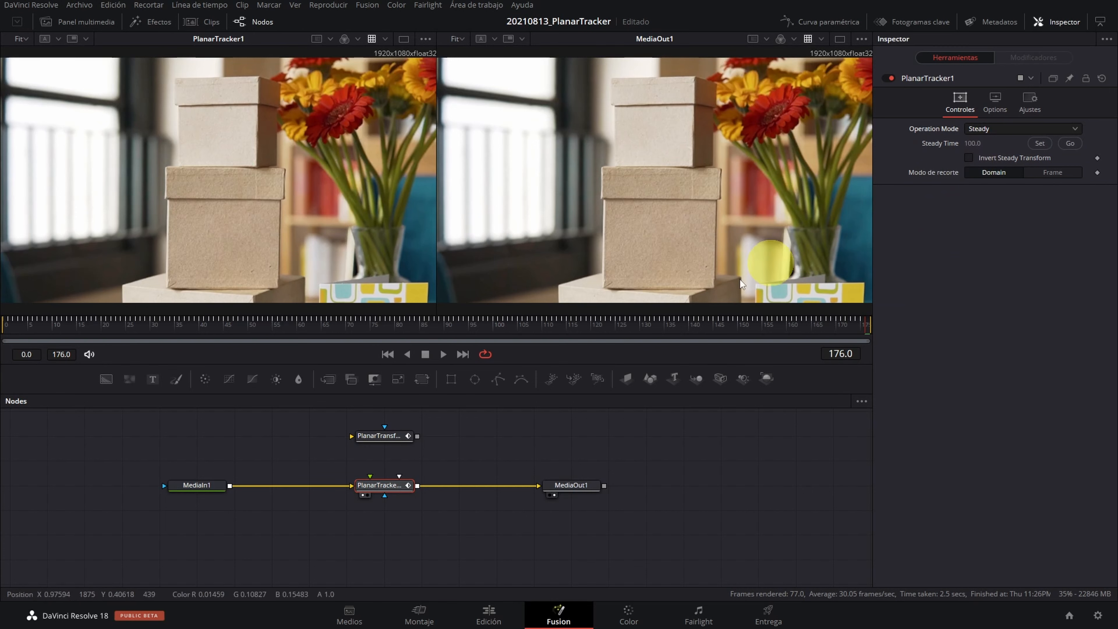
pyautogui.click(443, 354)
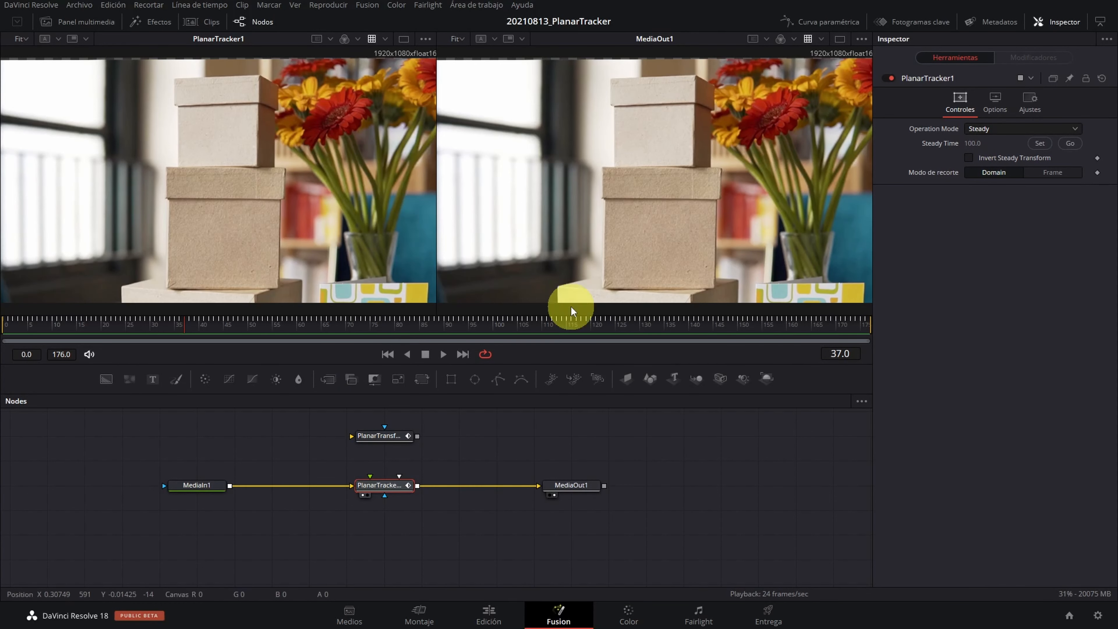
# Enable Invert Steady Transform on PlanarTracker1 and play the clip.
pyautogui.click(970, 158)
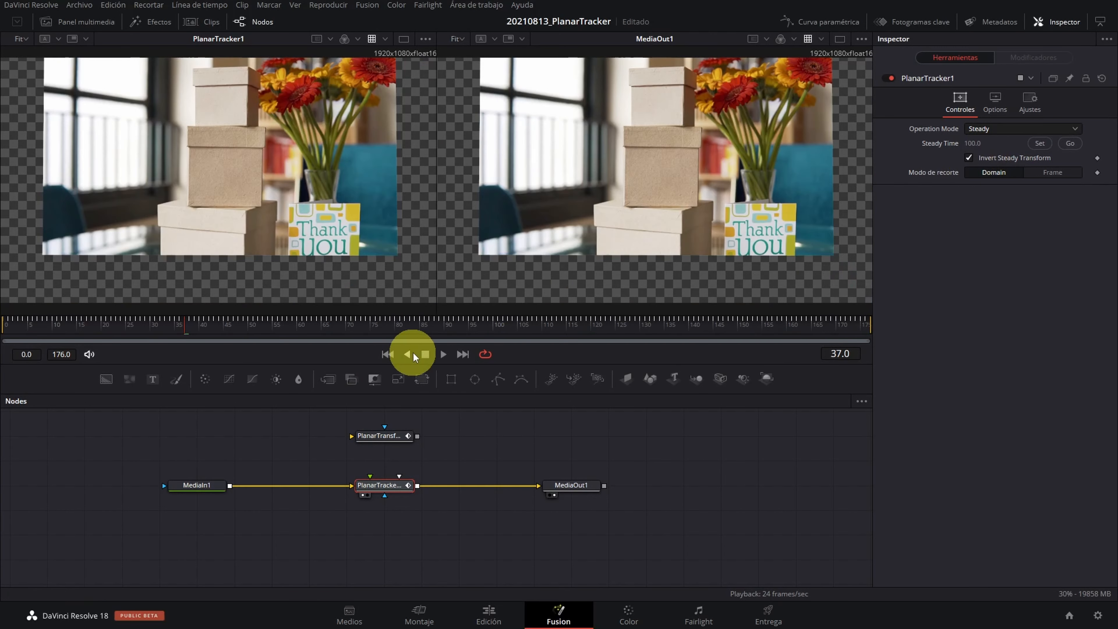
pyautogui.click(443, 354)
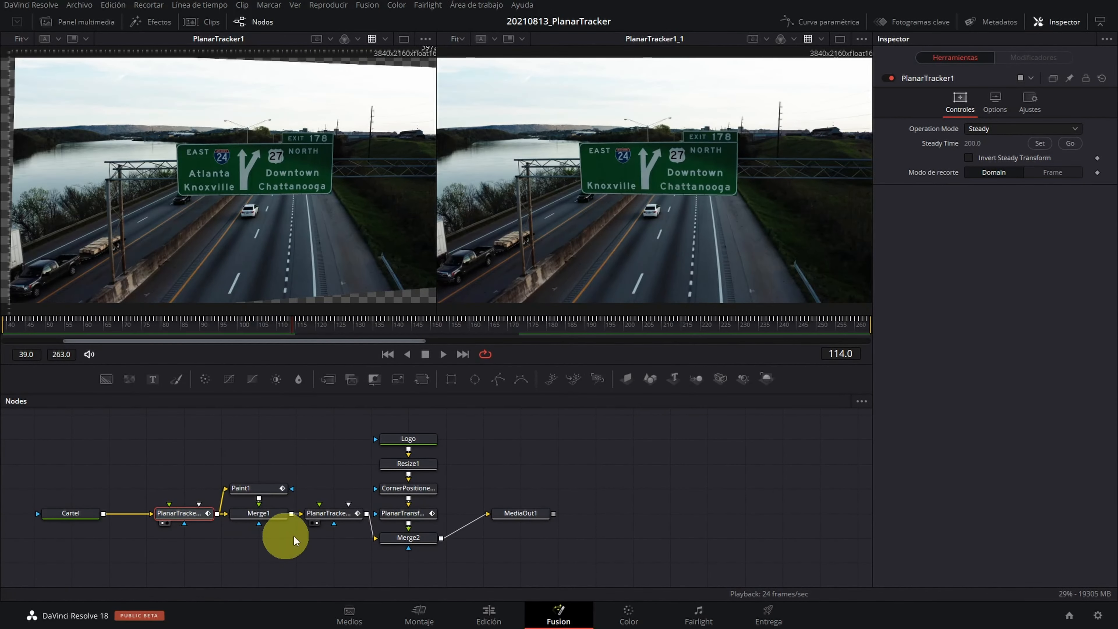
# Inspect PlanarTracker1_1's inverted Steady settings in the road-sign composition and play back both tracker views.
pyautogui.click(337, 518)
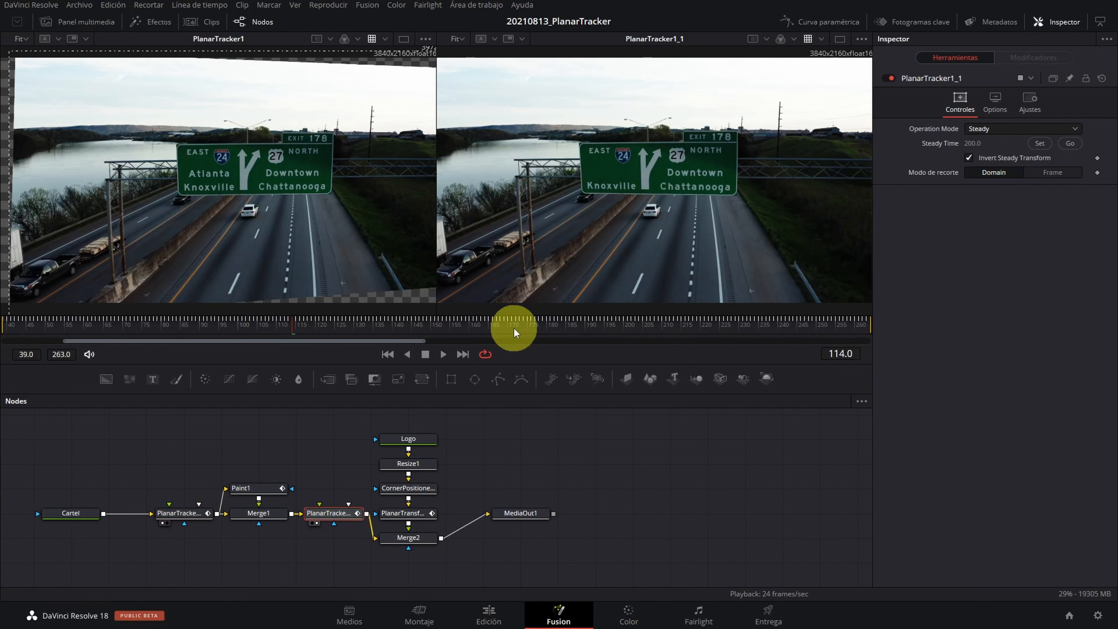
pyautogui.click(441, 361)
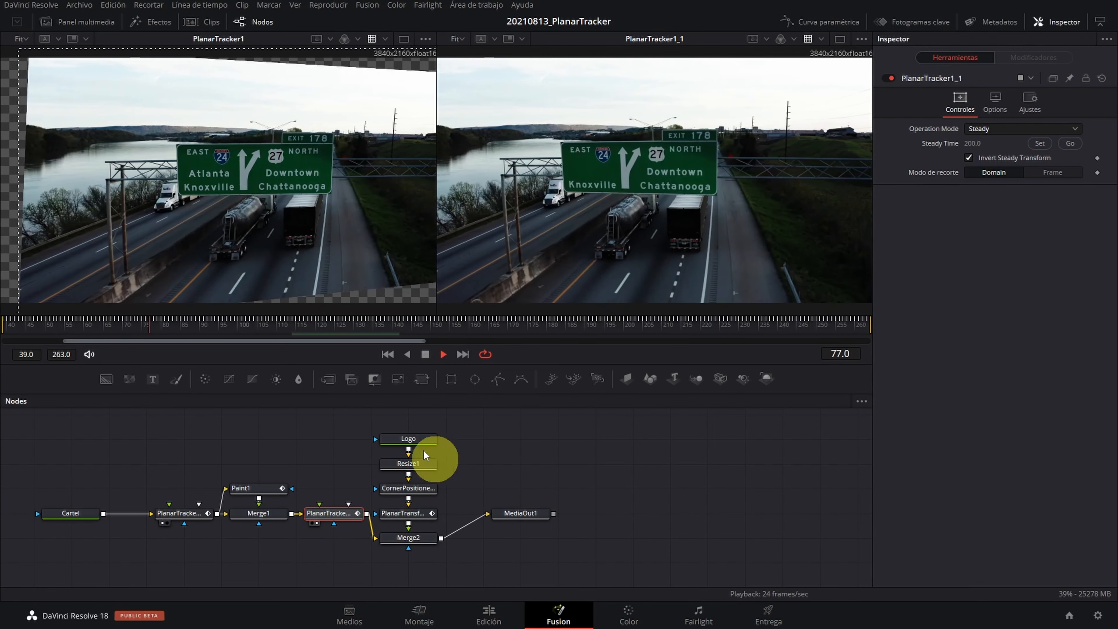
pyautogui.click(425, 356)
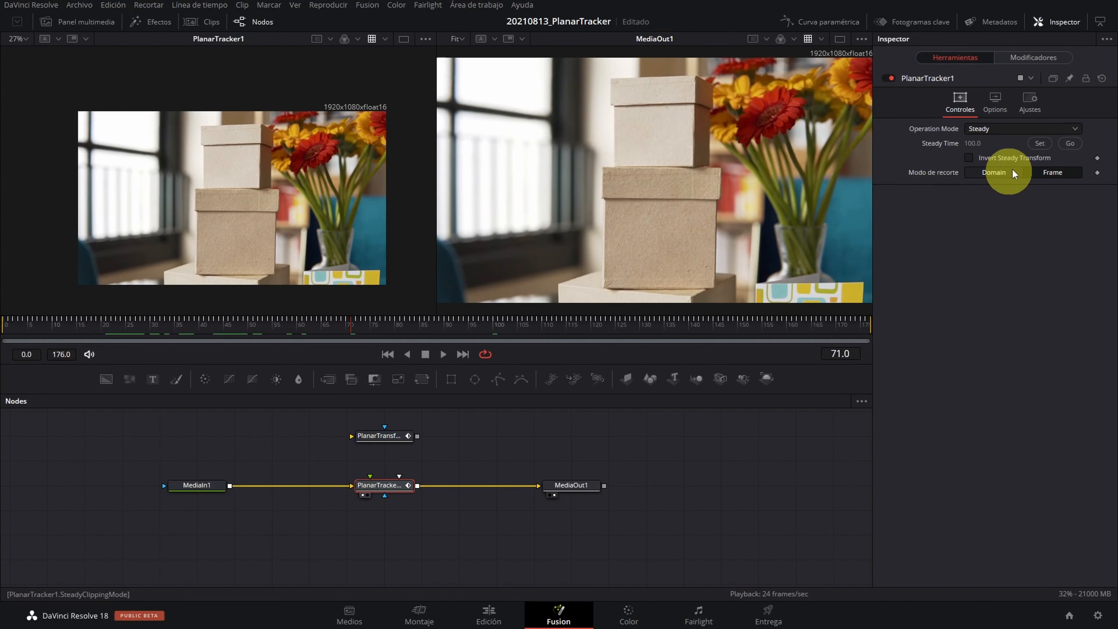
# Set the tracker's clipping mode to Domain and show the domain of definition in the PlanarTracker1 viewer, scrubbing through the clip.
pyautogui.click(975, 172)
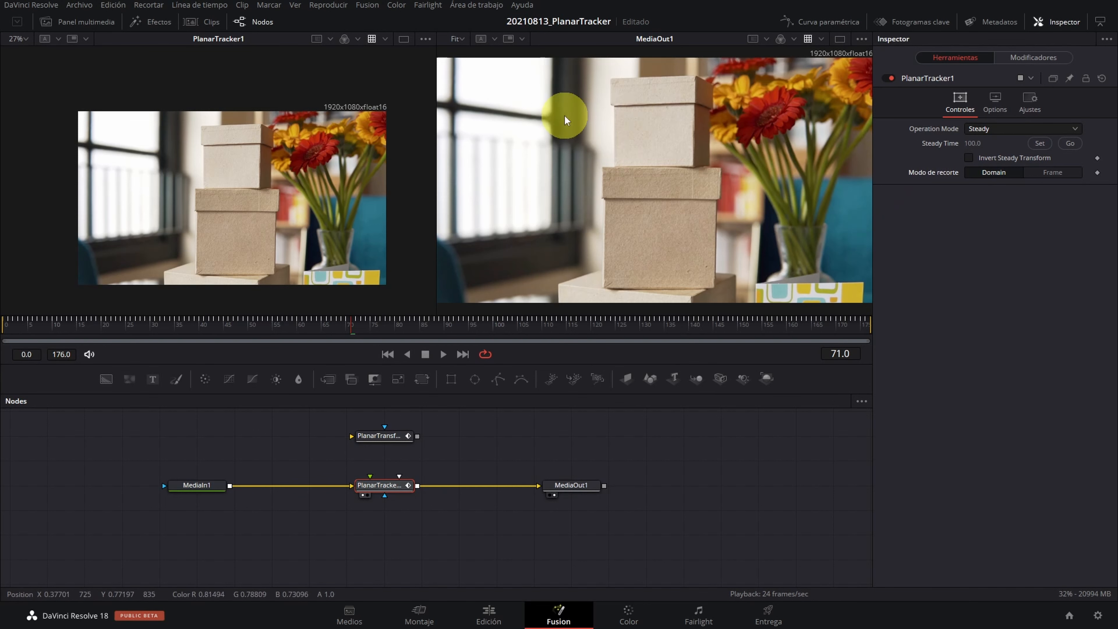
pyautogui.rightClick(305, 177)
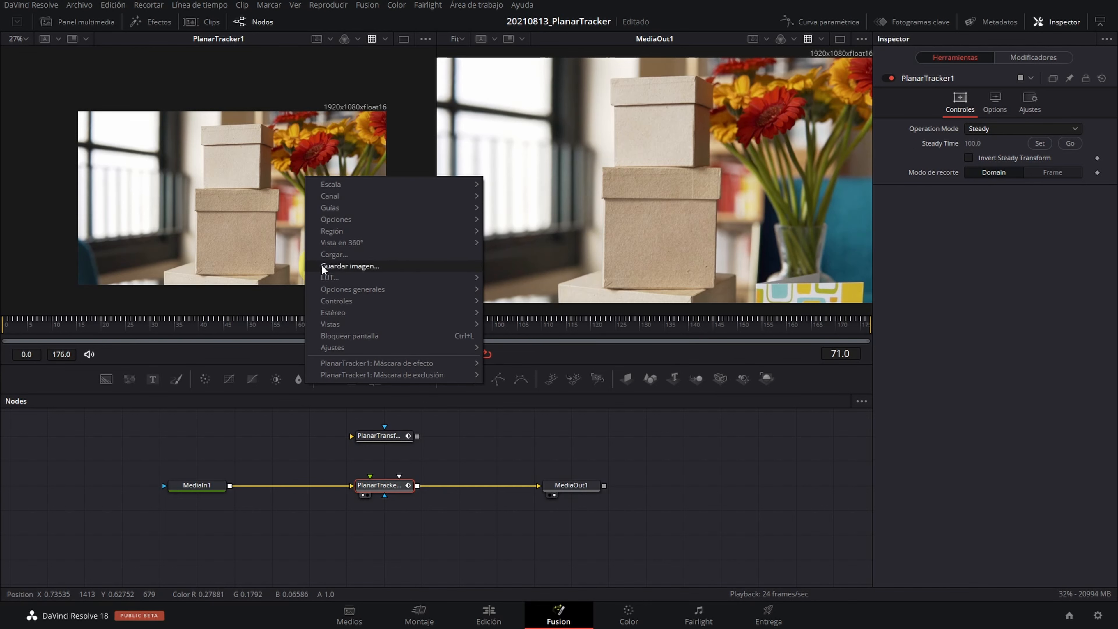
pyautogui.moveTo(347, 229)
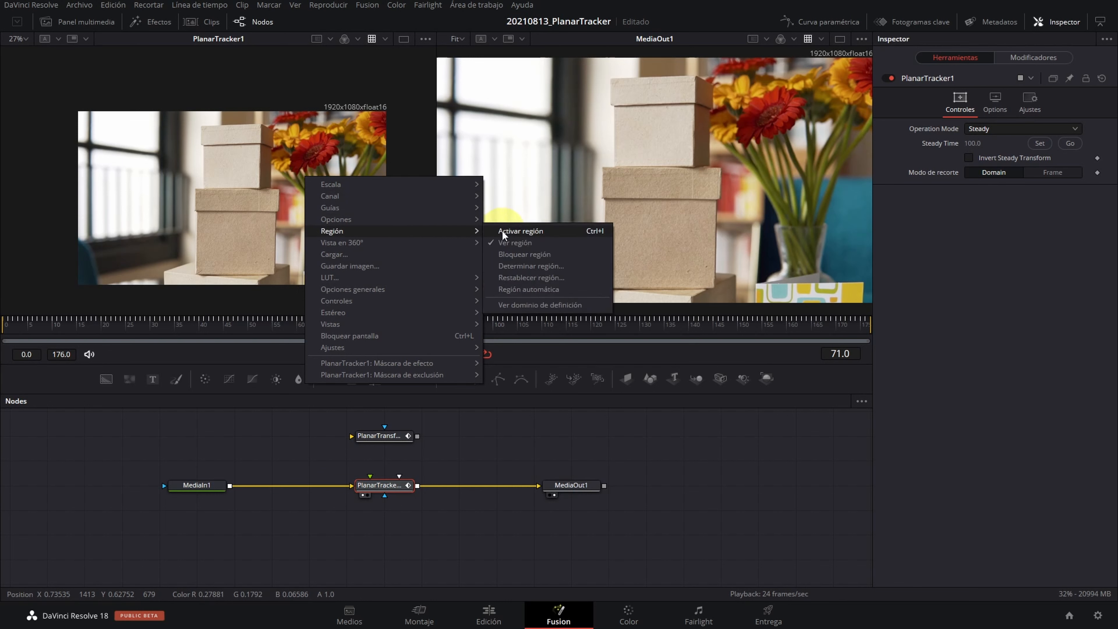
pyautogui.click(511, 305)
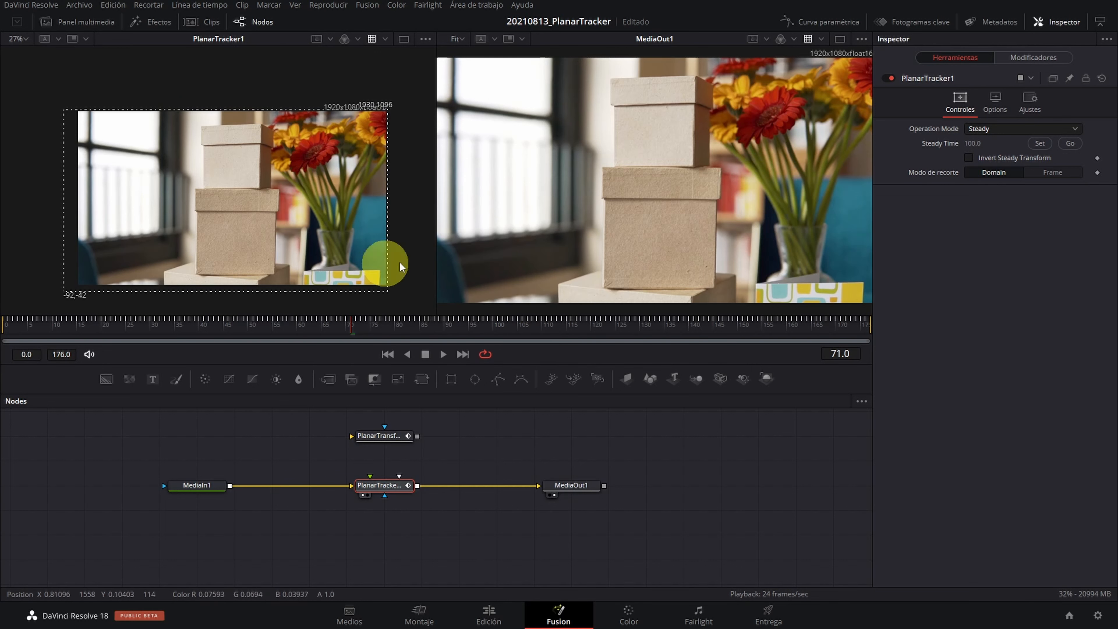
pyautogui.moveTo(314, 323); pyautogui.dragTo(95, 323)
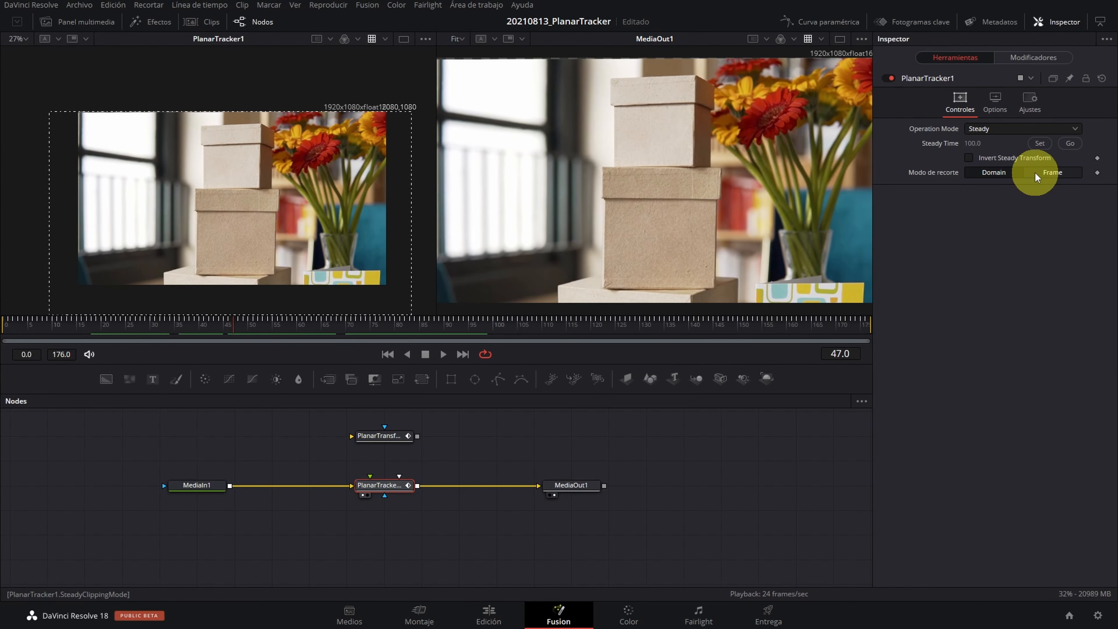
# Compare the tracker's Frame and Domain clipping modes at different frames, finishing with Frame.
pyautogui.click(1035, 173)
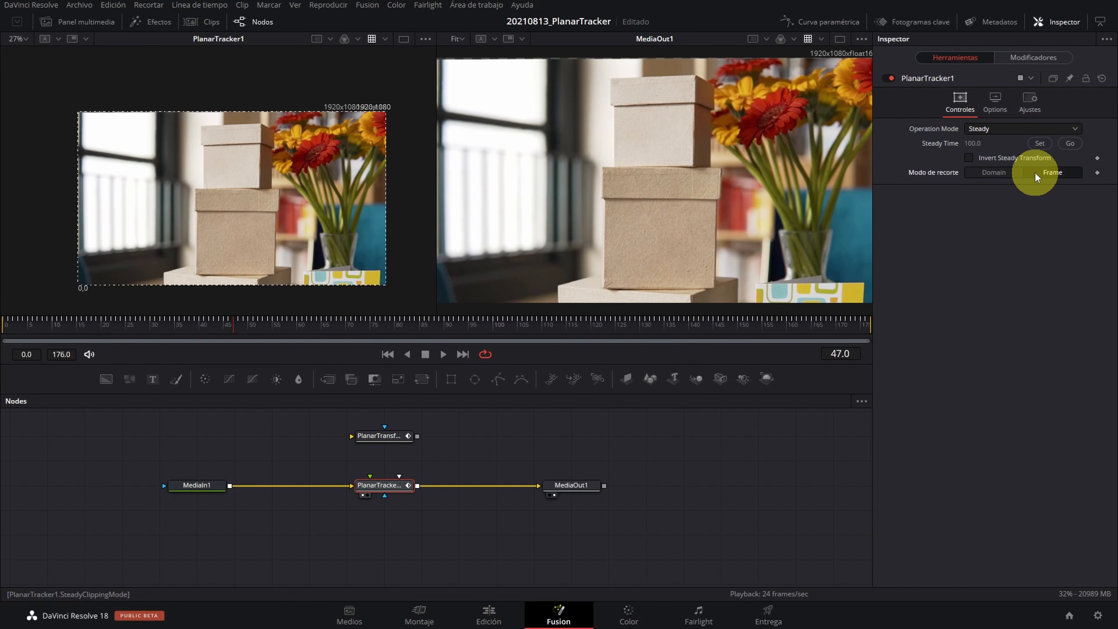
pyautogui.moveTo(358, 330); pyautogui.dragTo(494, 331)
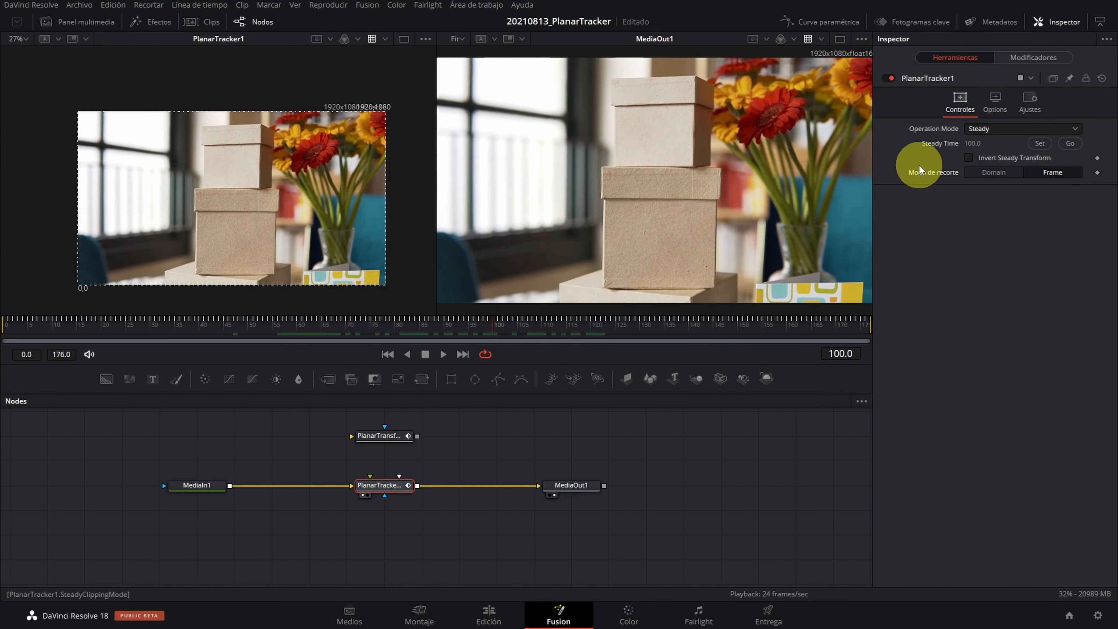
pyautogui.click(984, 176)
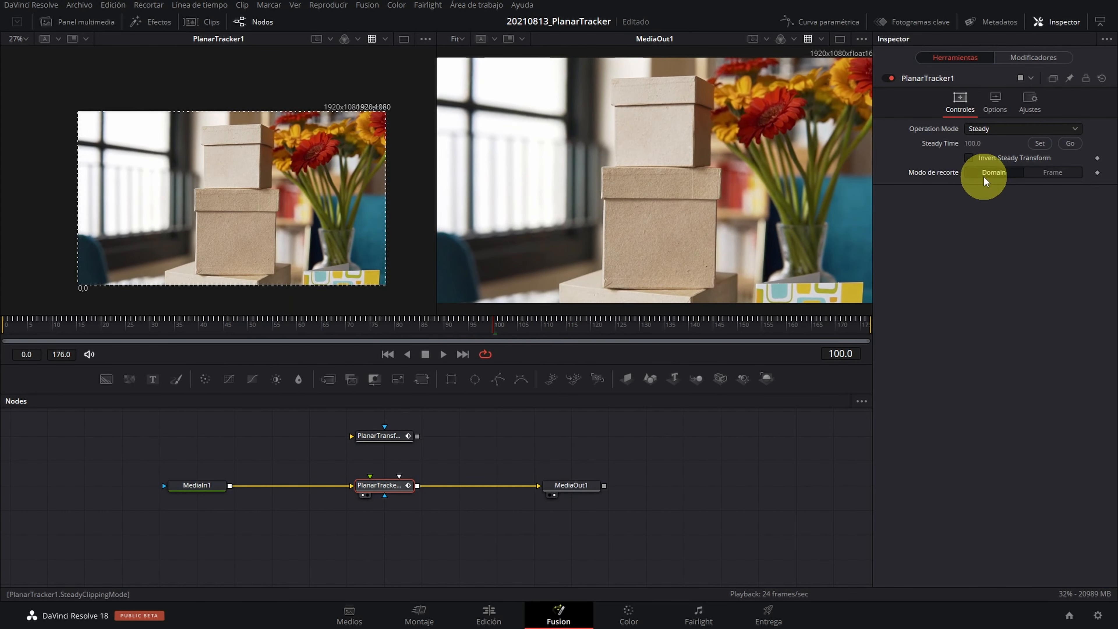
pyautogui.moveTo(219, 318); pyautogui.dragTo(299, 330)
pyautogui.moveTo(342, 325); pyautogui.dragTo(284, 327)
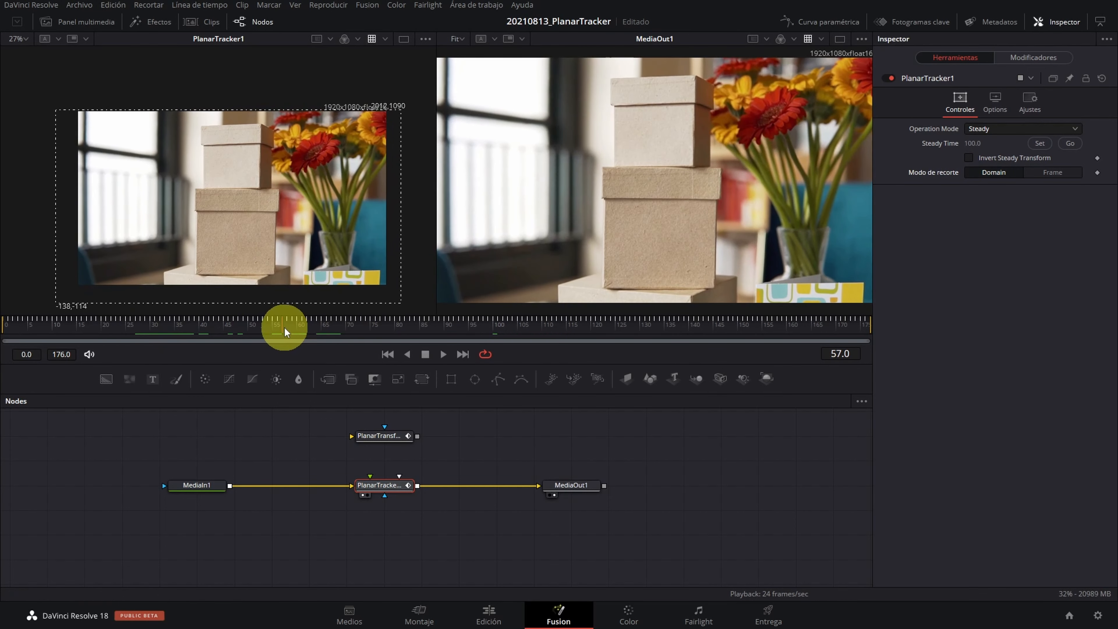
pyautogui.click(1055, 172)
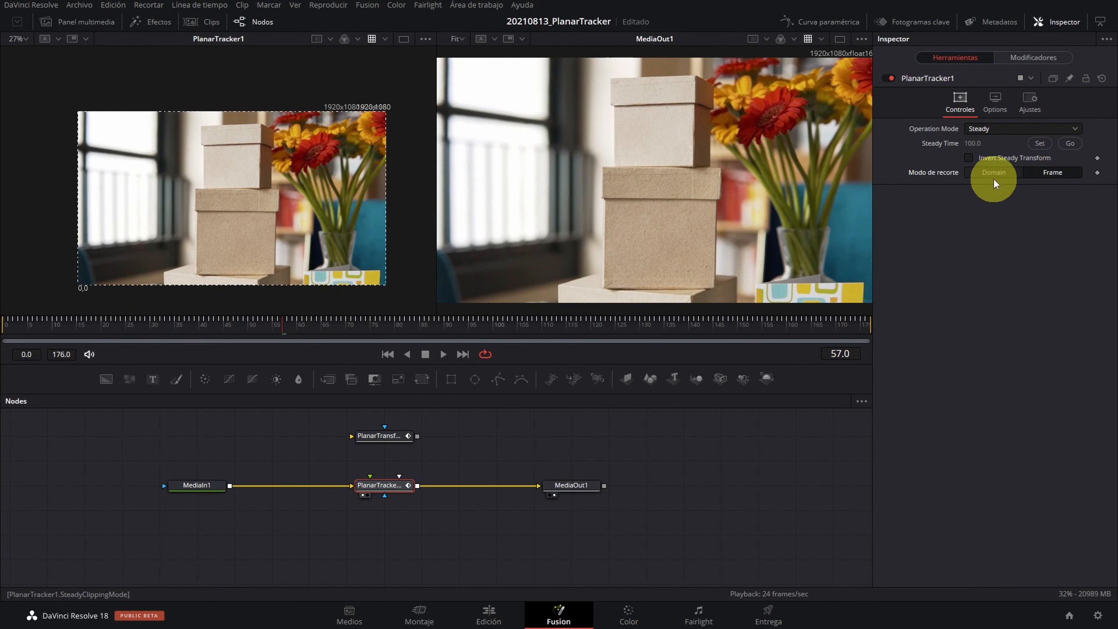
pyautogui.click(994, 175)
pyautogui.click(1049, 173)
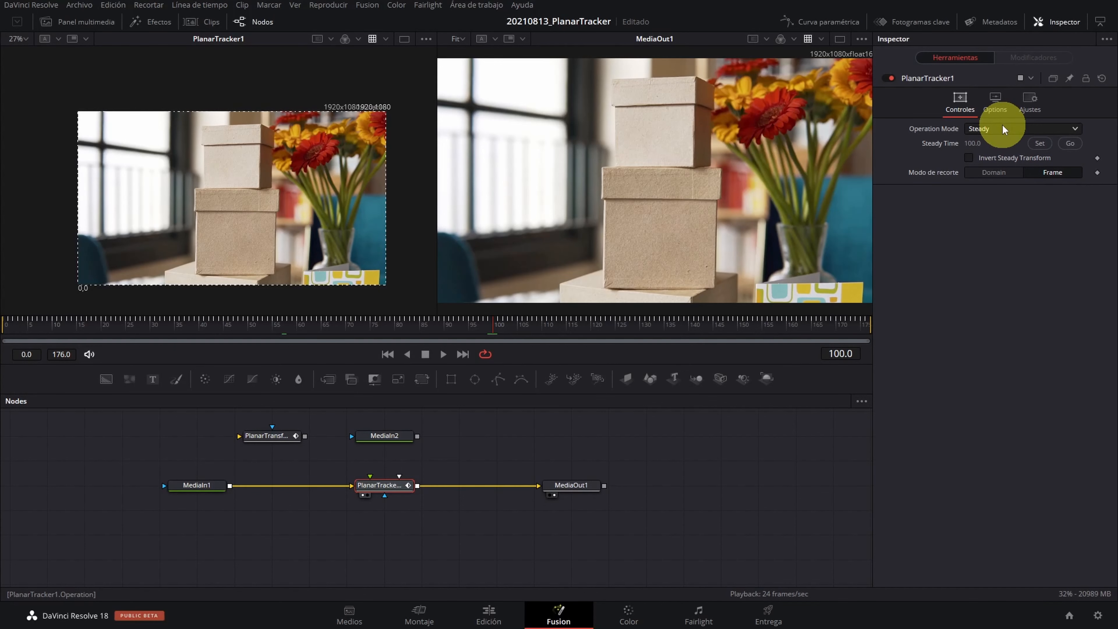
# Set PlanarTracker1's operation mode to Corner Pin and connect MediaIn2 to its Corner Pin 1 input.
pyautogui.click(1003, 125)
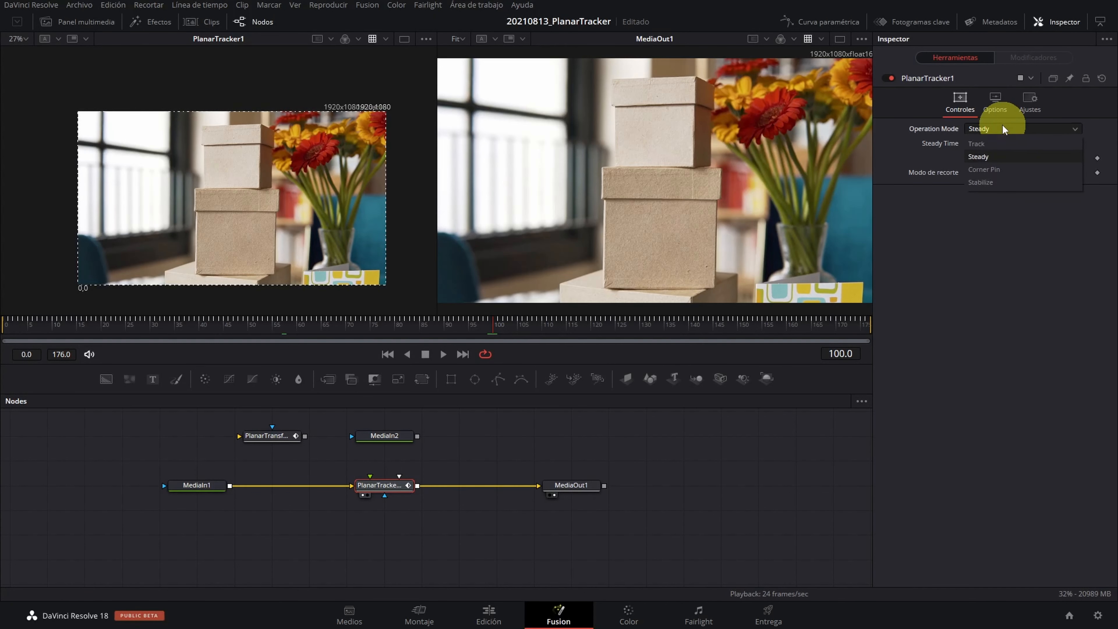
pyautogui.click(982, 171)
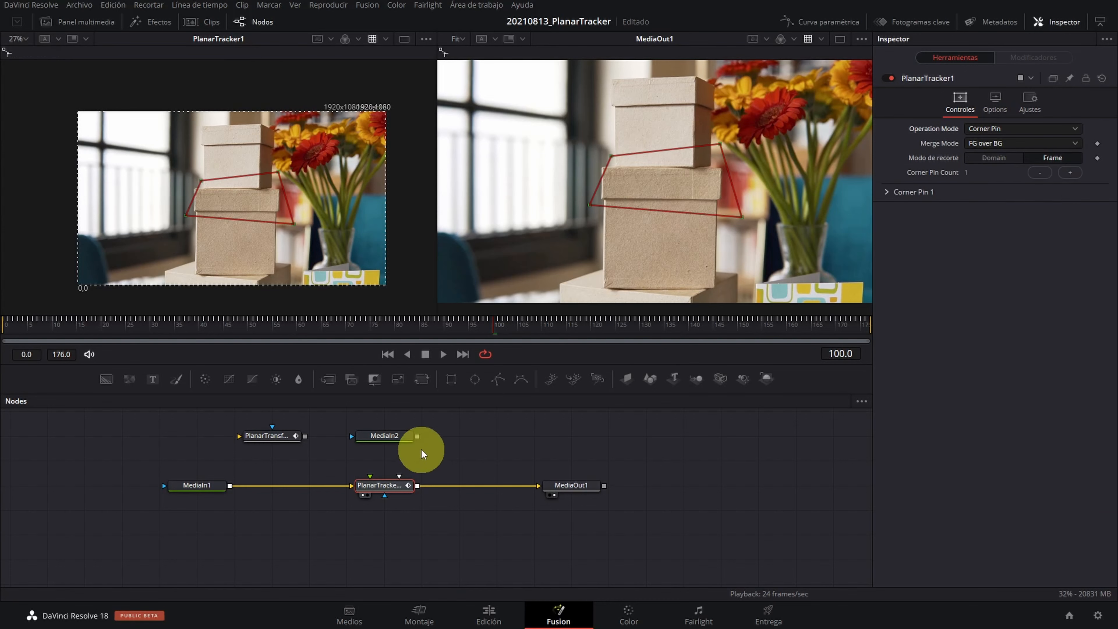
pyautogui.moveTo(417, 436); pyautogui.dragTo(369, 476)
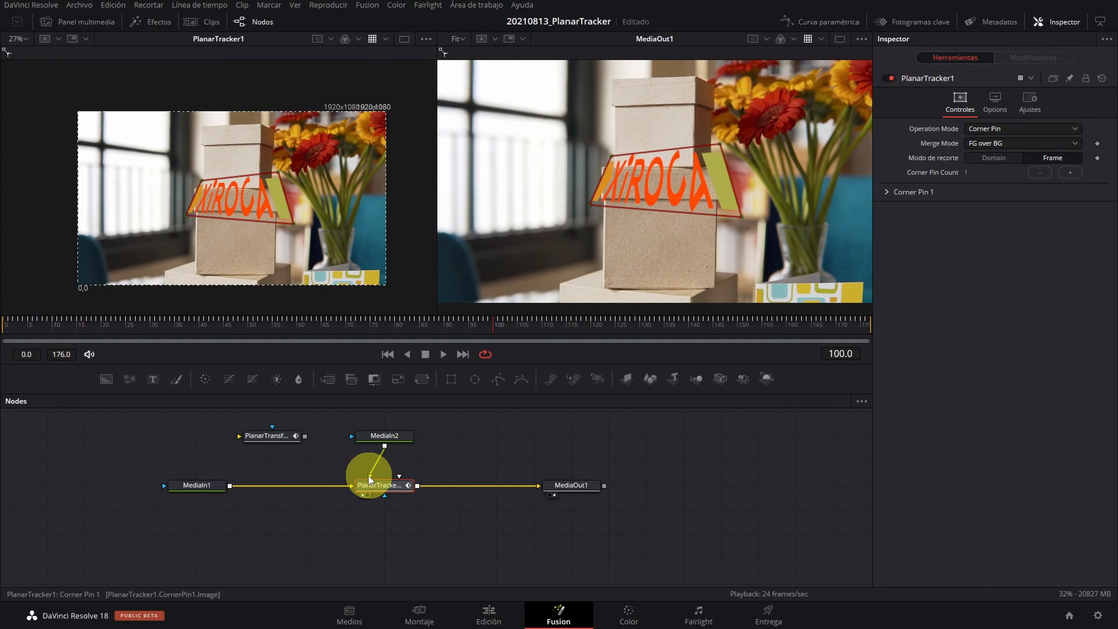
# Fit the XIROCA logo's corner pins to the lower part of the kraft box's front face and play the clip to check.
pyautogui.moveTo(592, 205); pyautogui.dragTo(605, 275)
pyautogui.moveTo(608, 155); pyautogui.dragTo(605, 217)
pyautogui.moveTo(720, 144); pyautogui.dragTo(714, 267)
pyautogui.moveTo(605, 216); pyautogui.dragTo(609, 214)
pyautogui.moveTo(713, 266); pyautogui.dragTo(711, 275)
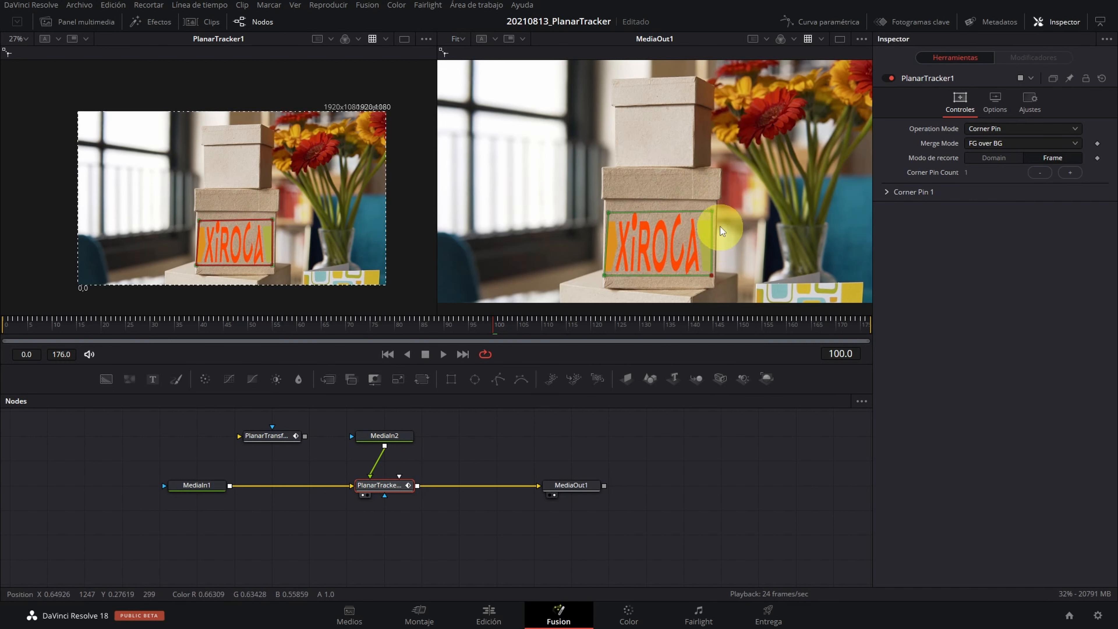
pyautogui.moveTo(713, 210); pyautogui.dragTo(711, 228)
pyautogui.moveTo(607, 213); pyautogui.dragTo(605, 229)
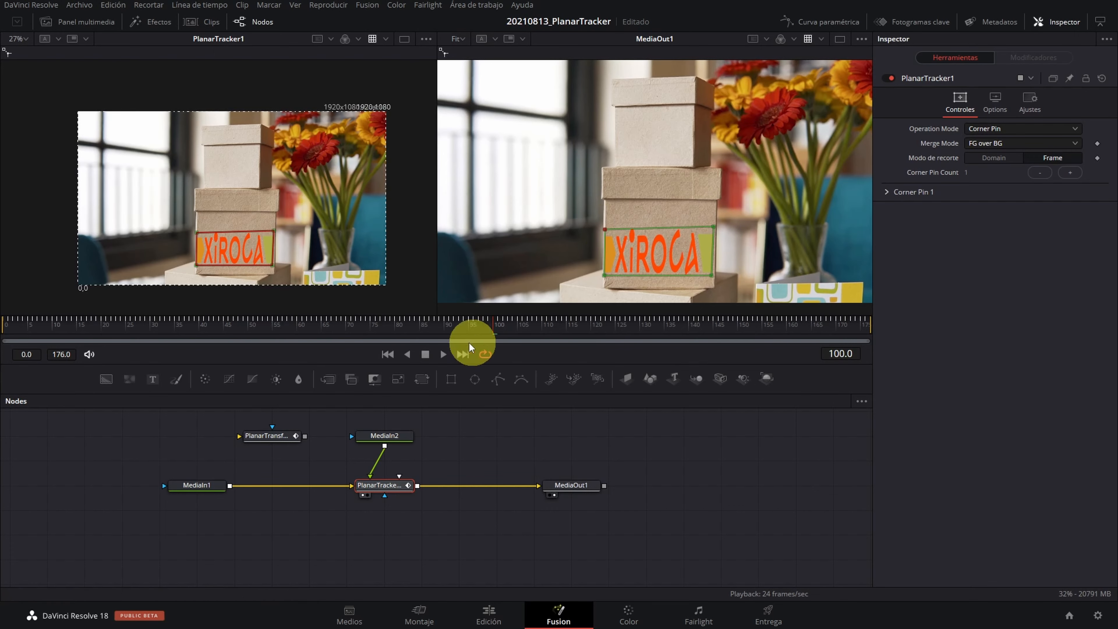
pyautogui.click(444, 355)
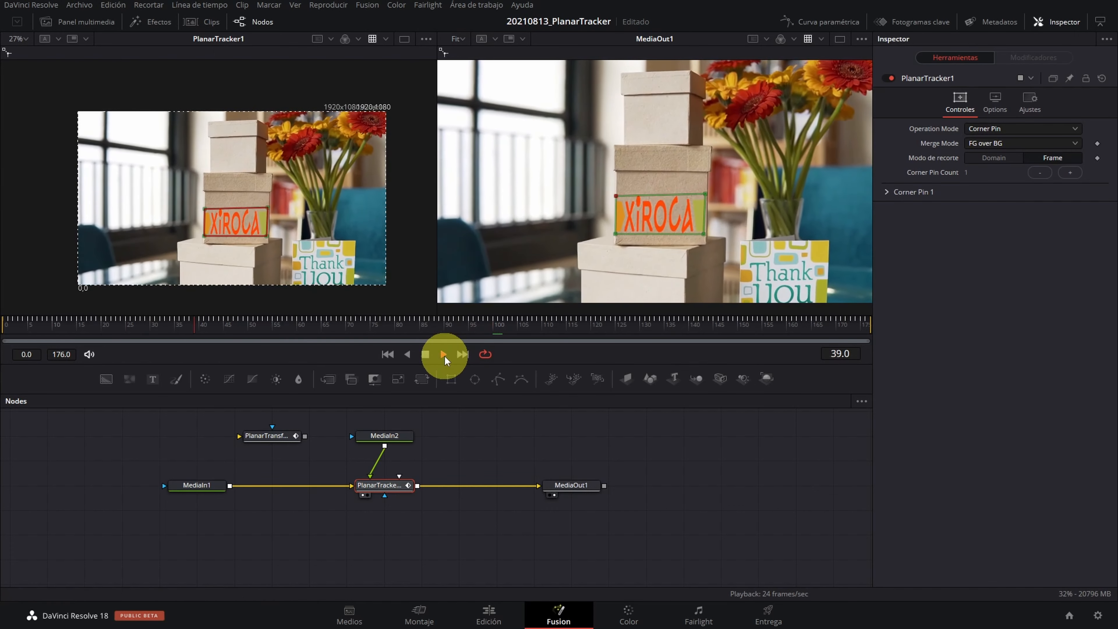
pyautogui.click(425, 355)
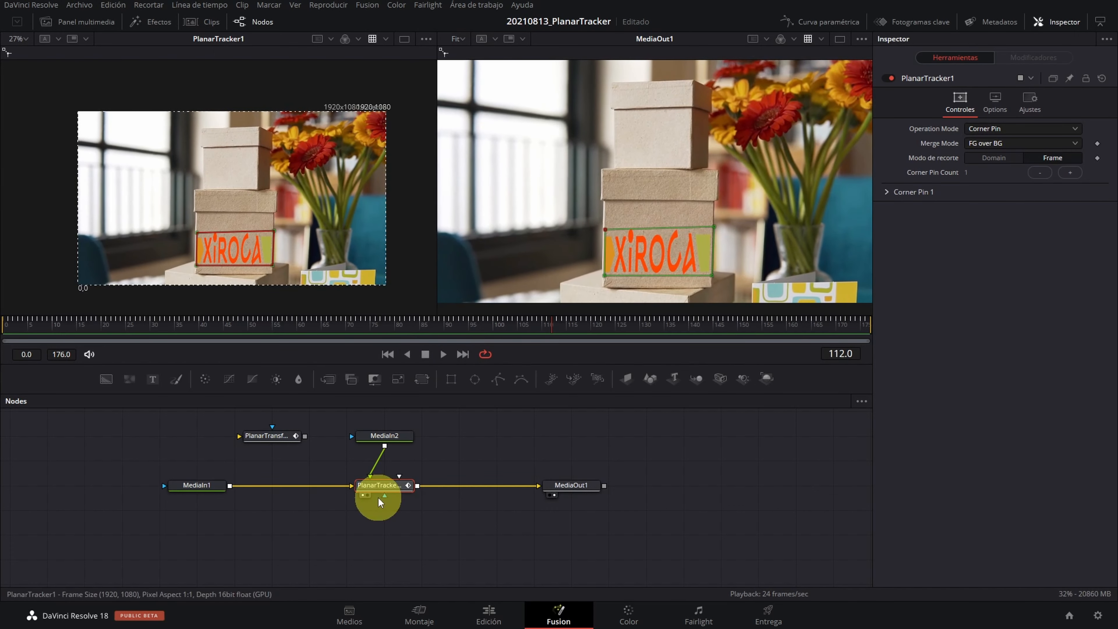